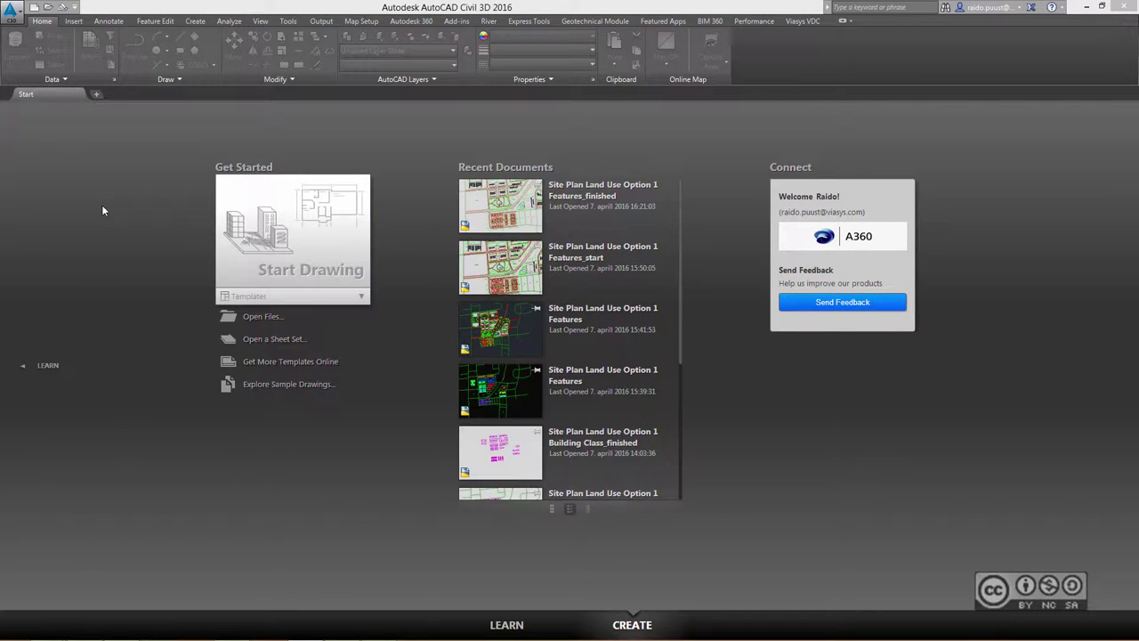
# - Create a new drawing from the _AutoCAD Civil 3D (Metric) NCS.dwt template
pyautogui.click(12, 10)
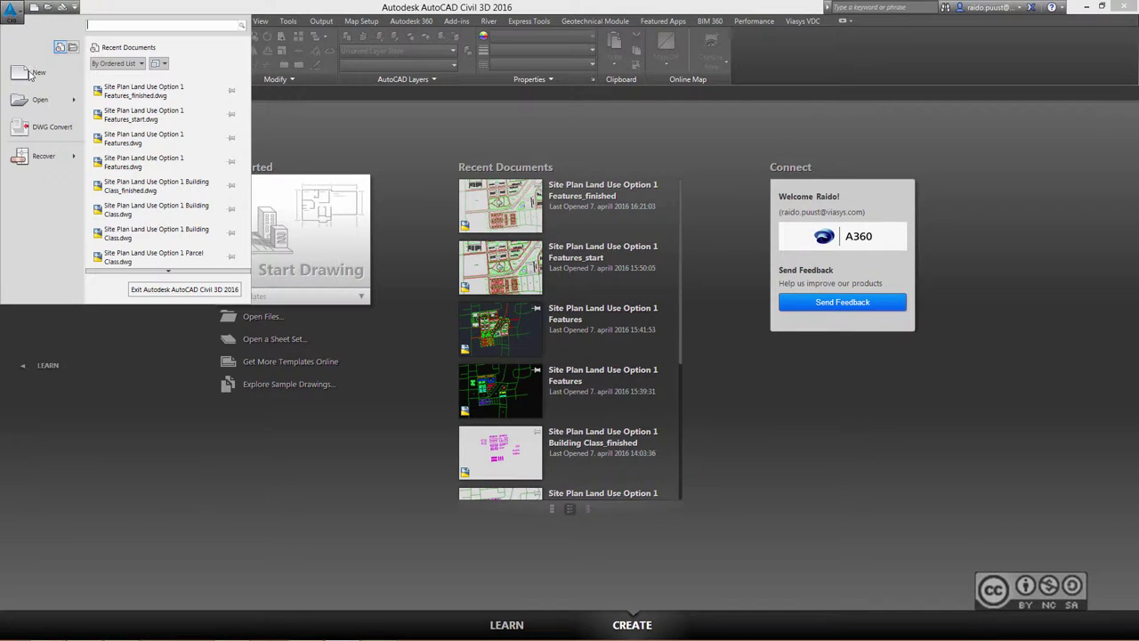
pyautogui.click(29, 86)
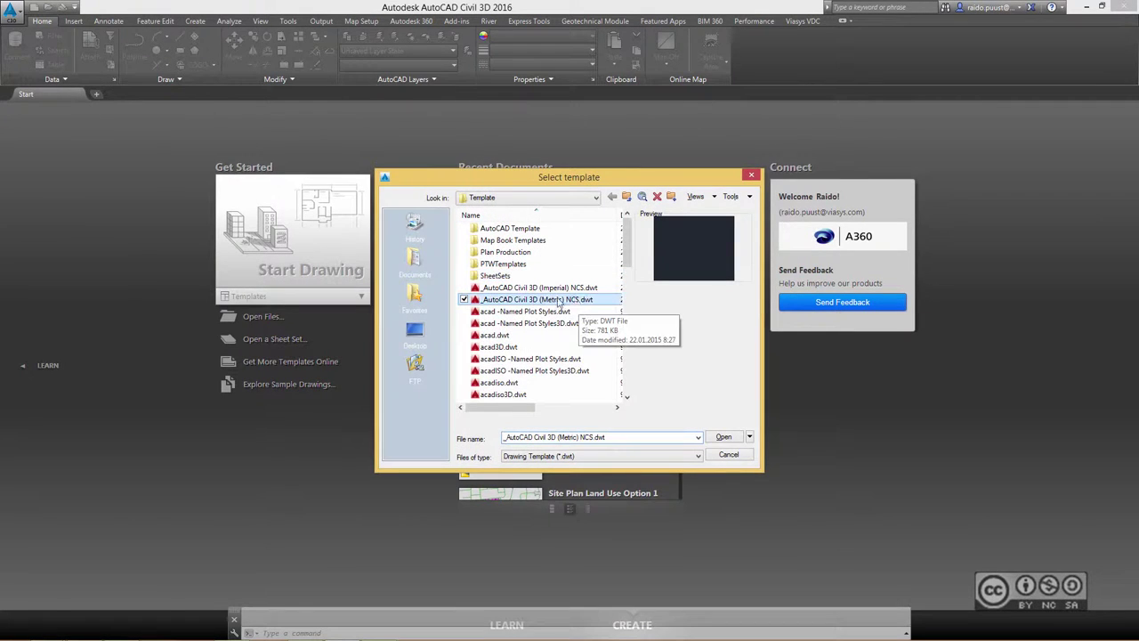
pyautogui.click(721, 437)
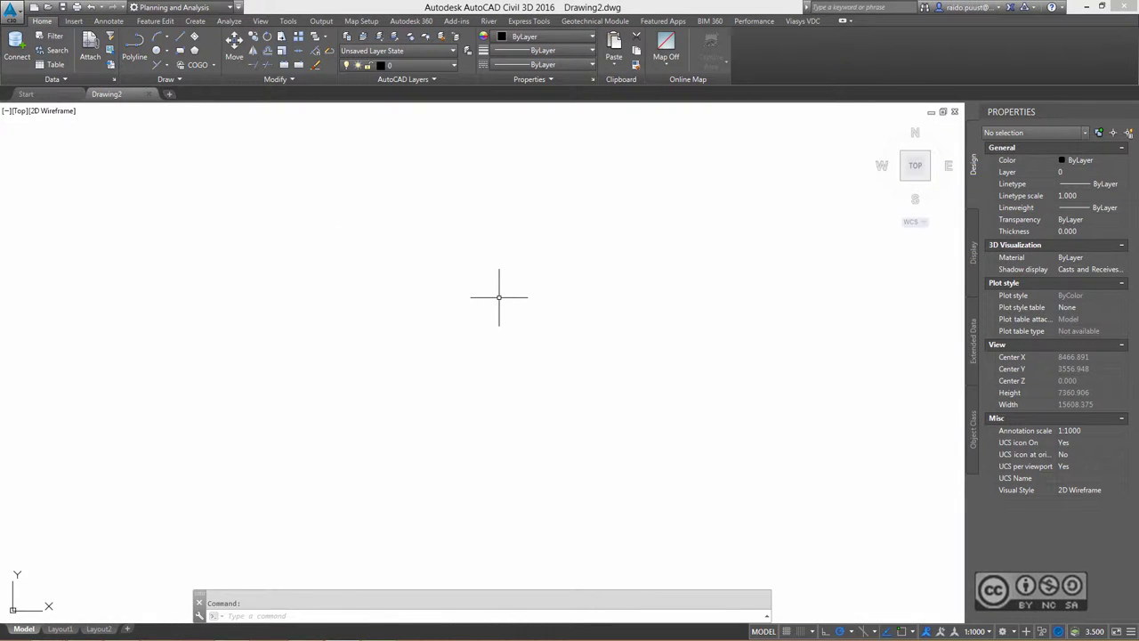
# - Assign the UTM83-10 meter coordinate system (NAD83, Zone 10) to Drawing2
pyautogui.click(361, 20)
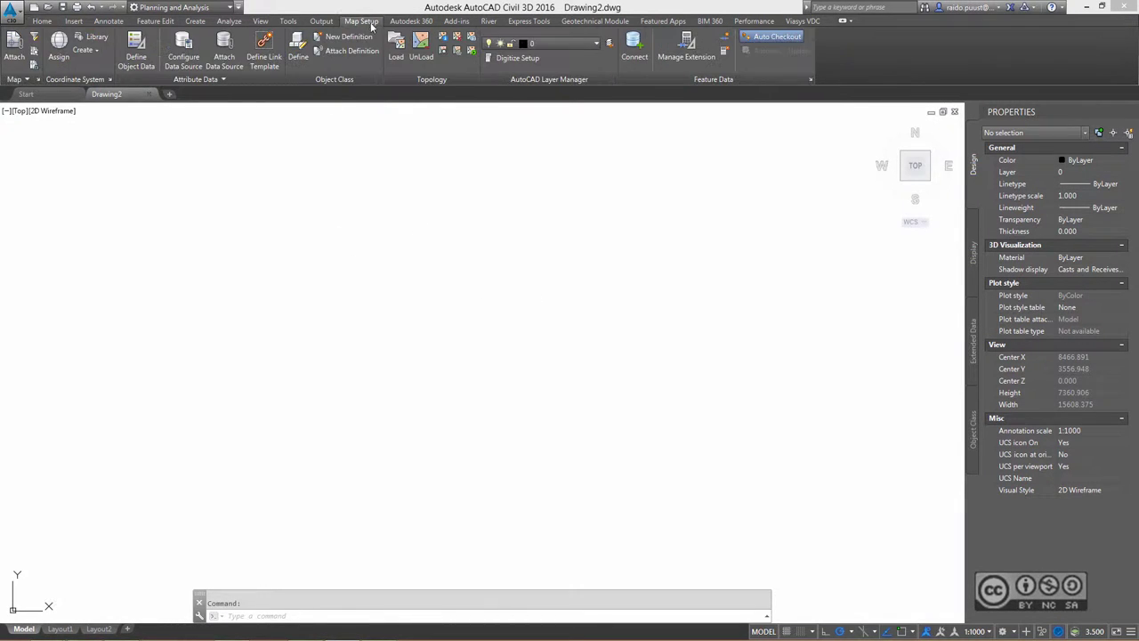
pyautogui.click(59, 45)
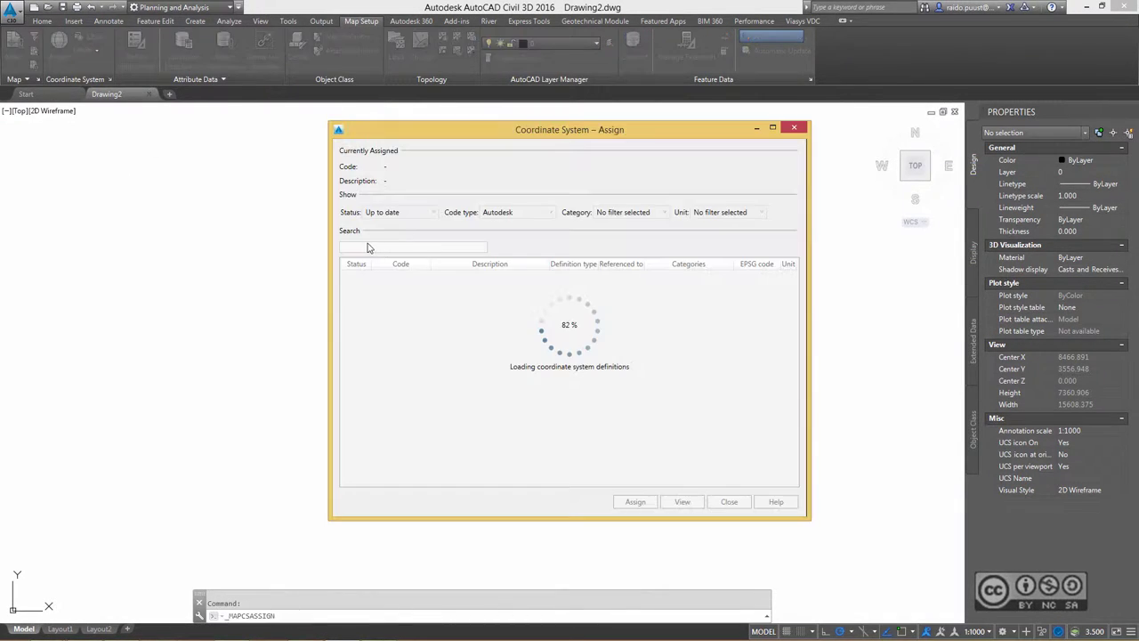
pyautogui.write('UTM')
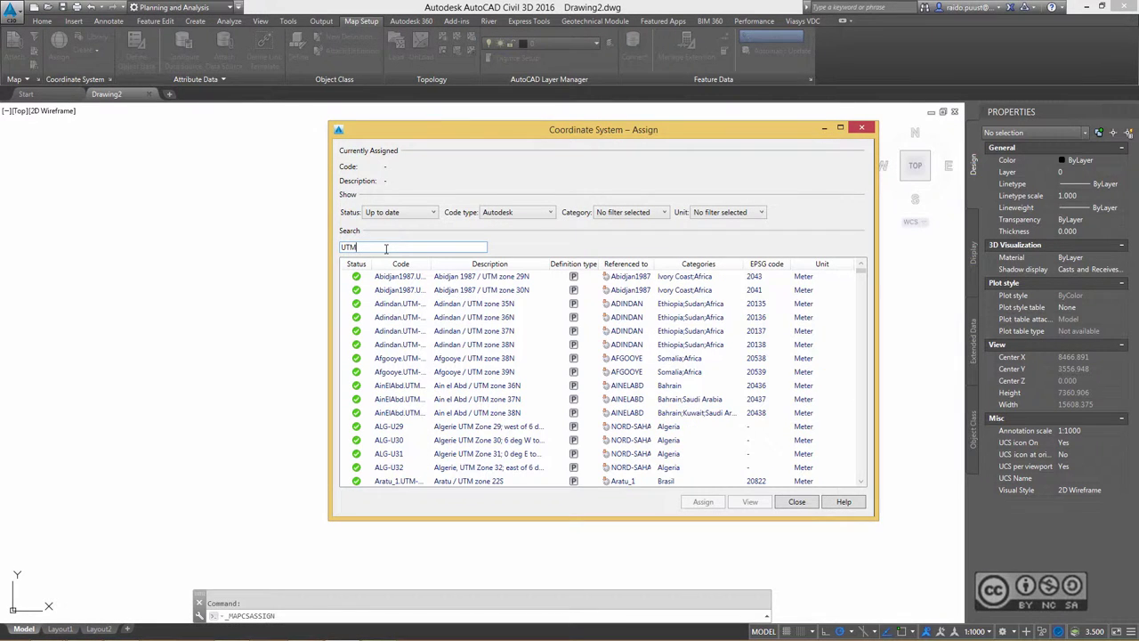
pyautogui.write('83')
pyautogui.write('-35')
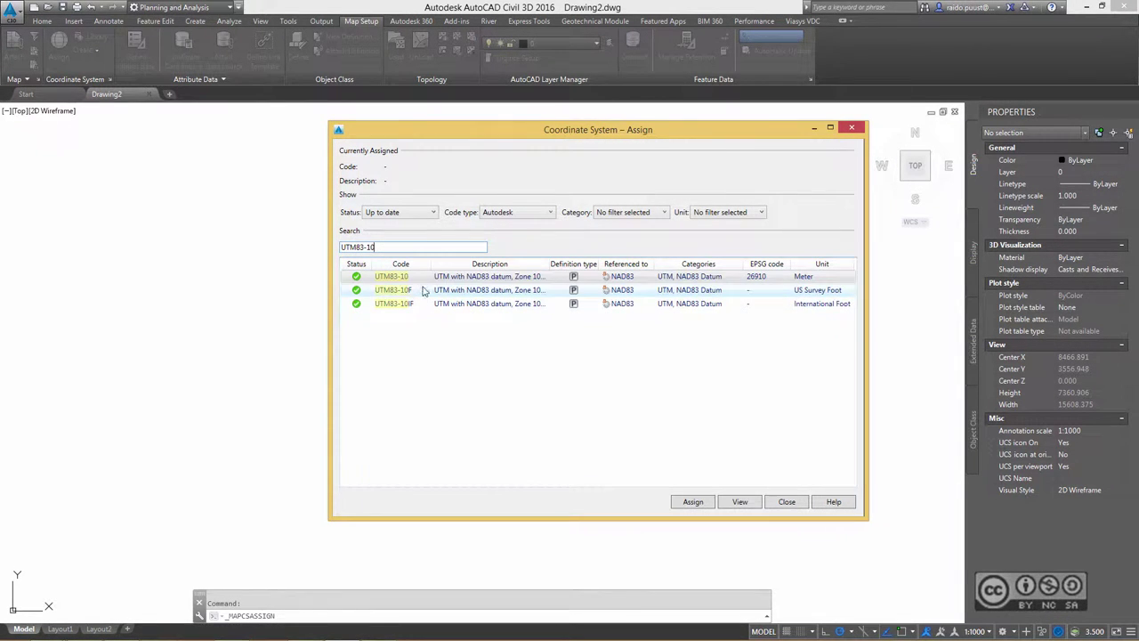
pyautogui.click(407, 277)
pyautogui.click(703, 501)
pyautogui.click(354, 316)
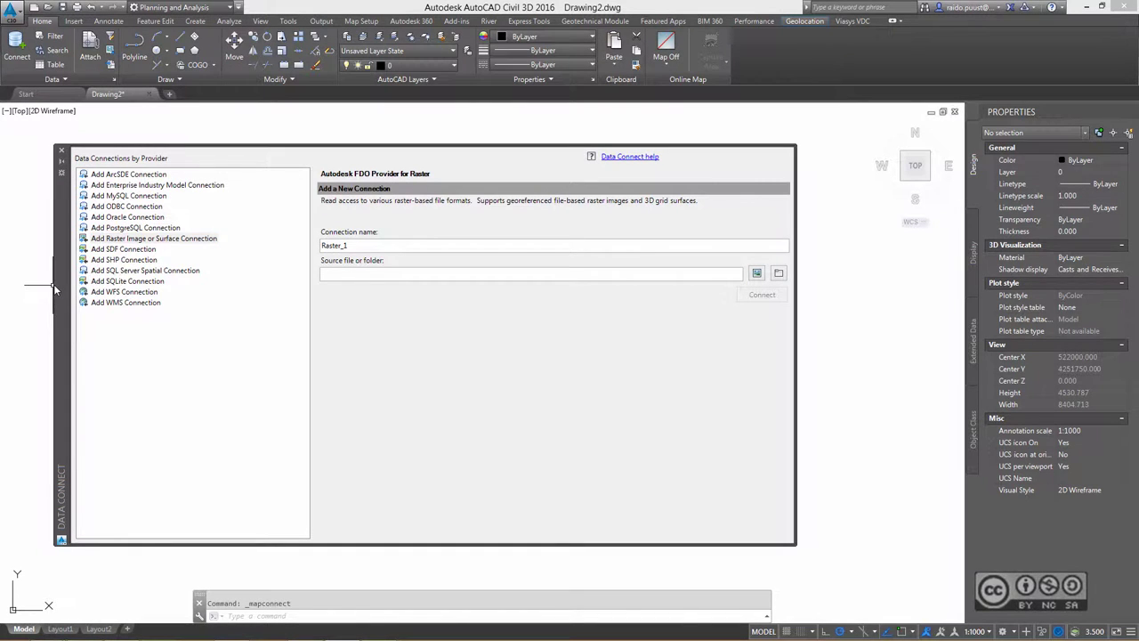
# - Create a raster connection to the JPEG_HIGHRES folder, listing its JP2 images
pyautogui.click(156, 239)
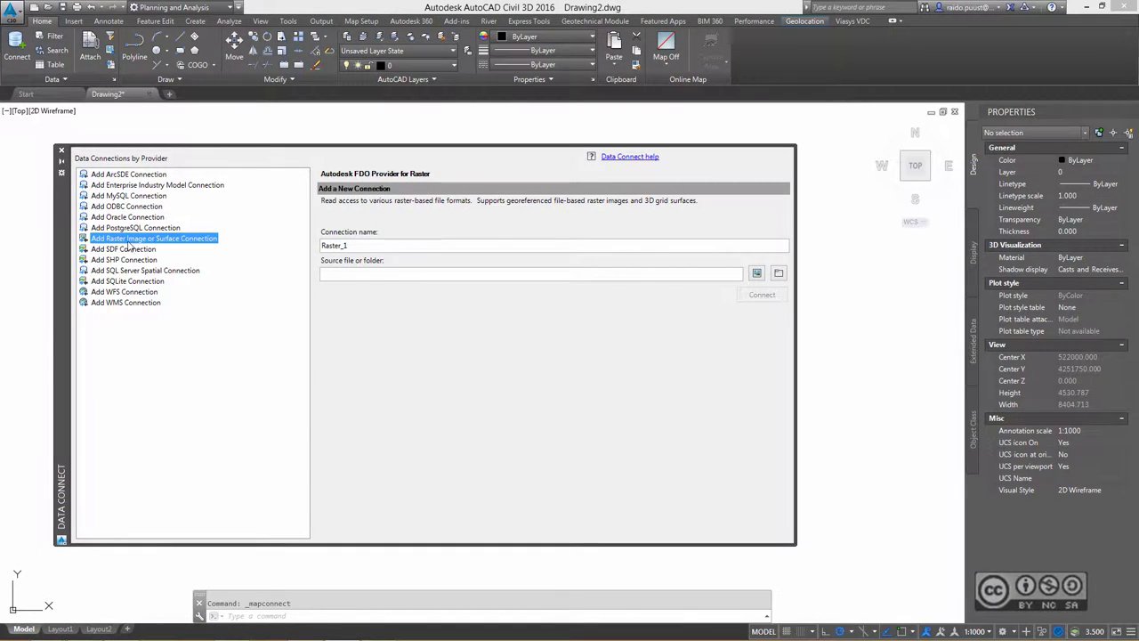
pyautogui.click(779, 273)
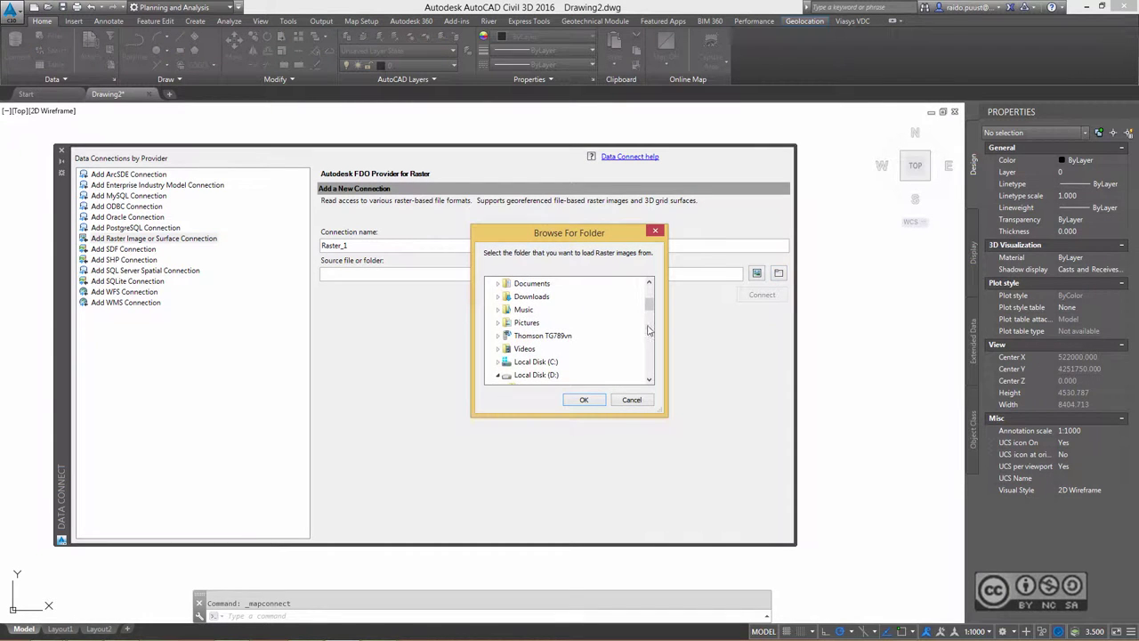
pyautogui.moveTo(649, 304); pyautogui.dragTo(650, 338)
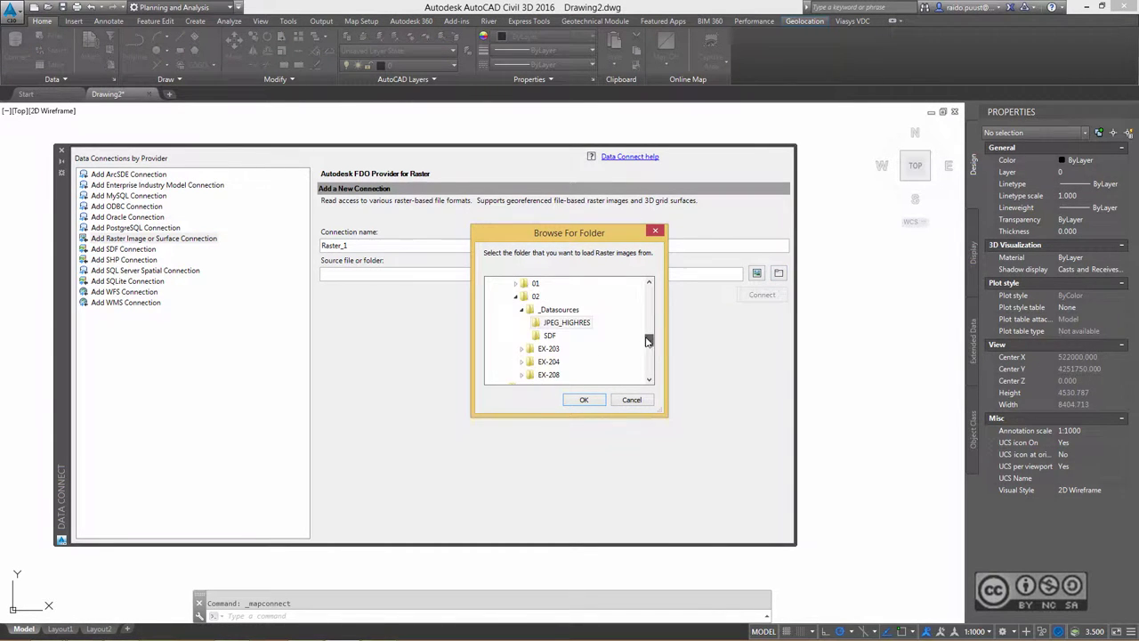
pyautogui.click(584, 399)
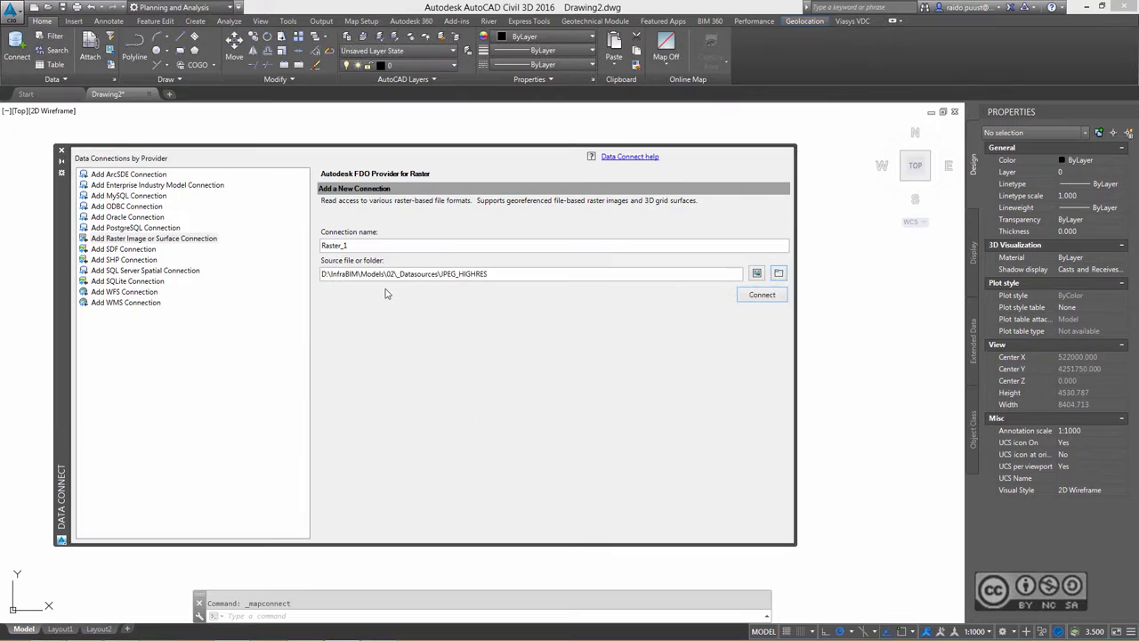
pyautogui.click(762, 294)
pyautogui.click(427, 274)
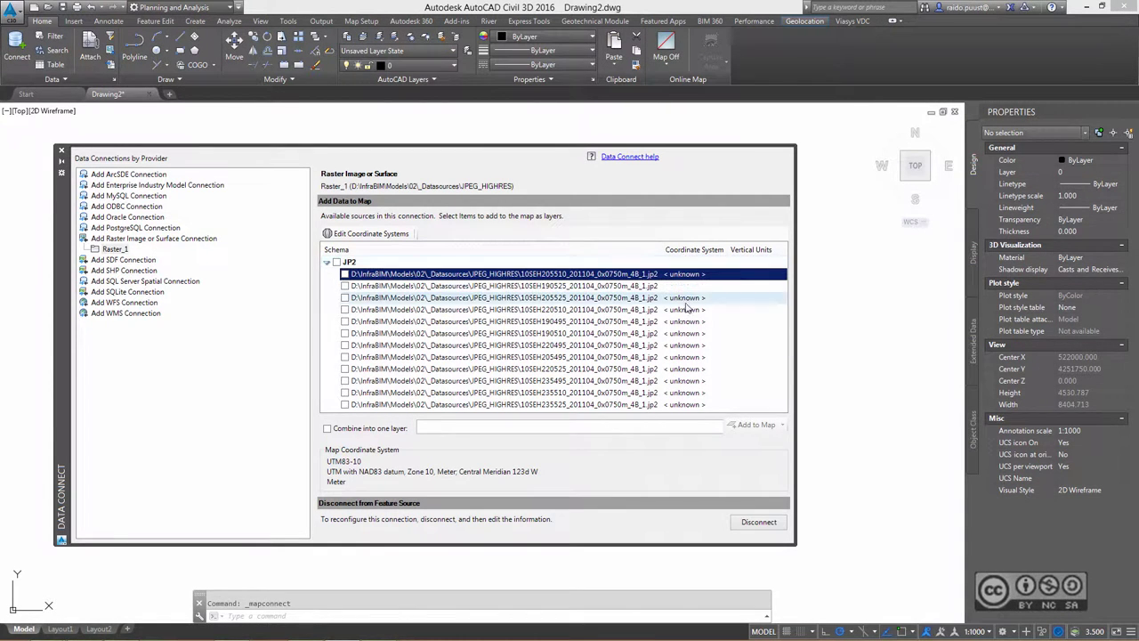
# - Change the raster images' spatial context coordinate system to UTM83-10
pyautogui.rightClick(646, 294)
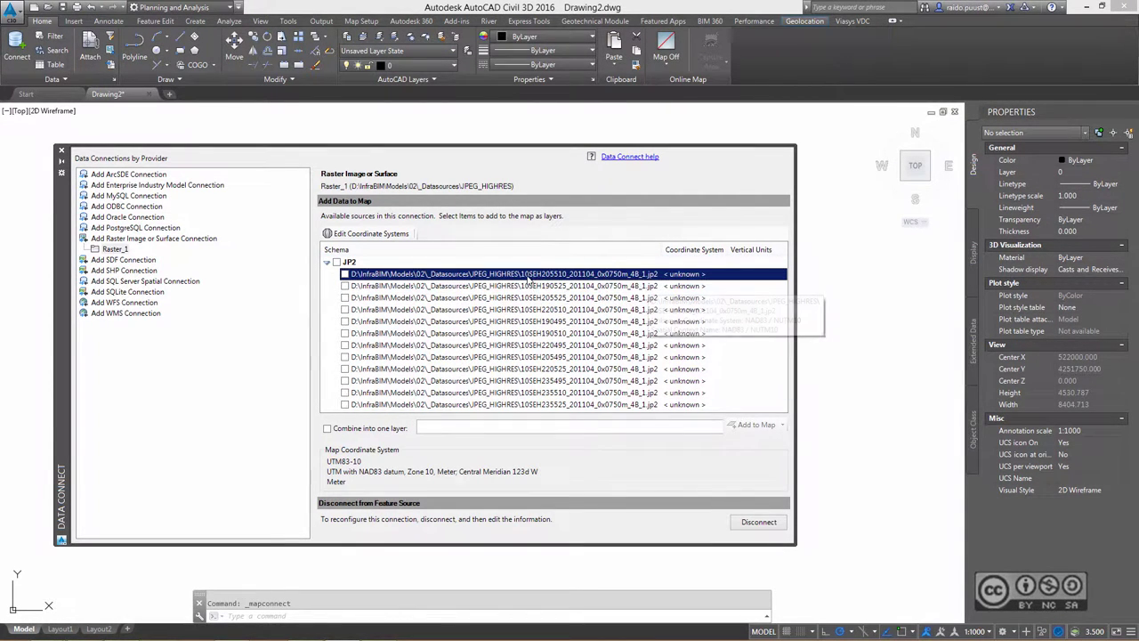
pyautogui.rightClick(528, 278)
pyautogui.click(557, 313)
pyautogui.click(267, 348)
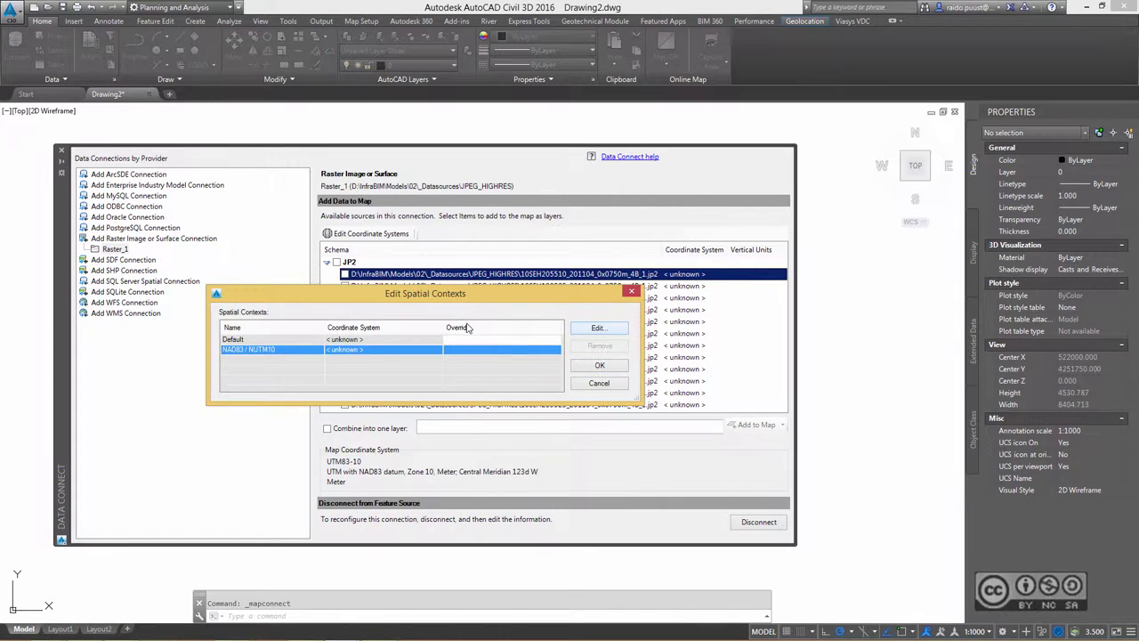
pyautogui.click(543, 347)
pyautogui.write('83-1')
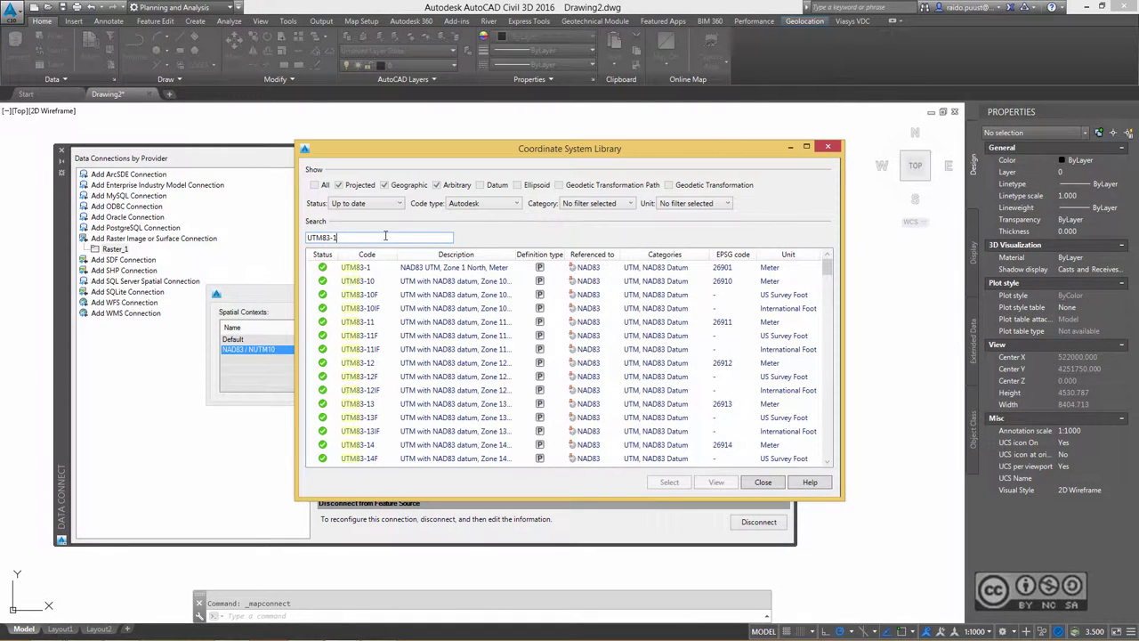
pyautogui.write('0')
pyautogui.doubleClick(359, 267)
pyautogui.press('Return')
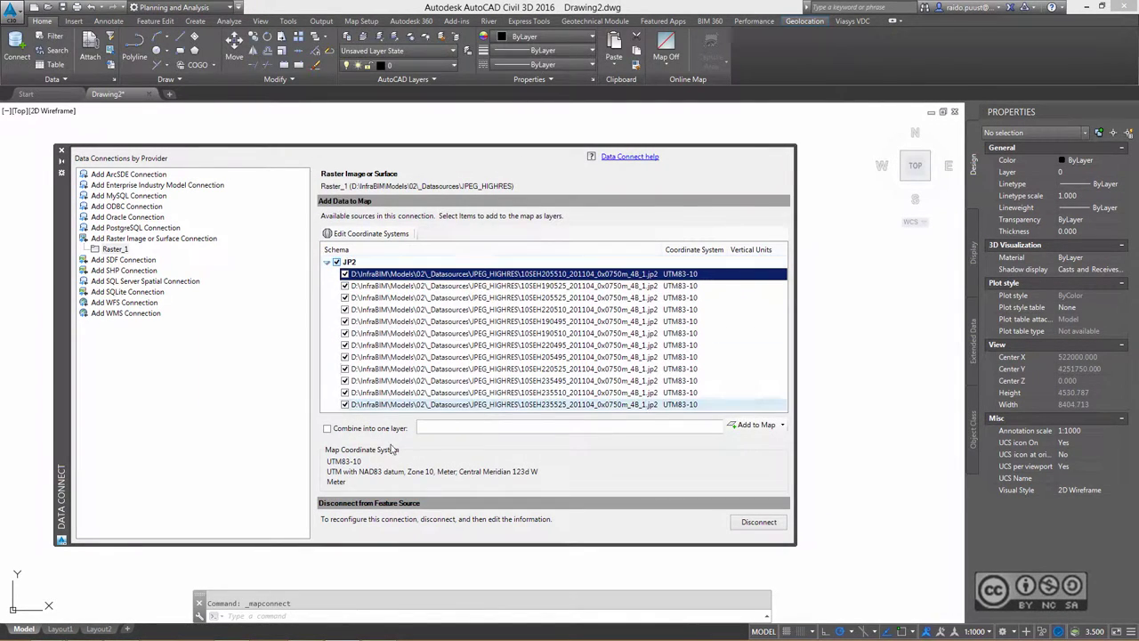
# - Add the rasters to the map combined into one layer named Images
pyautogui.moveTo(532, 426); pyautogui.dragTo(398, 434)
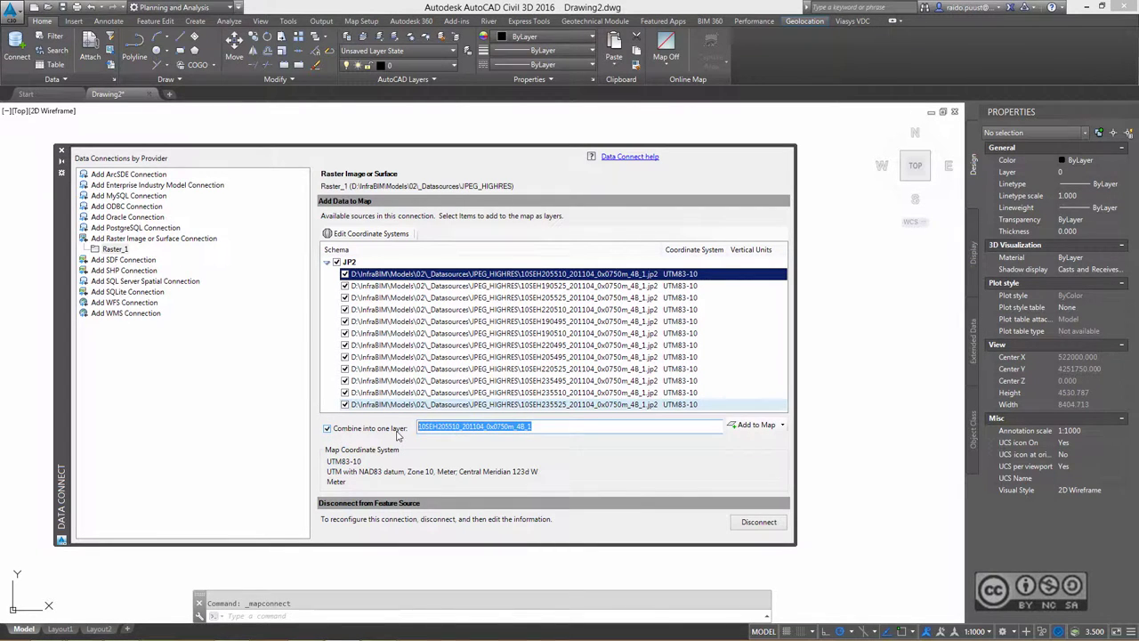
pyautogui.write('Images')
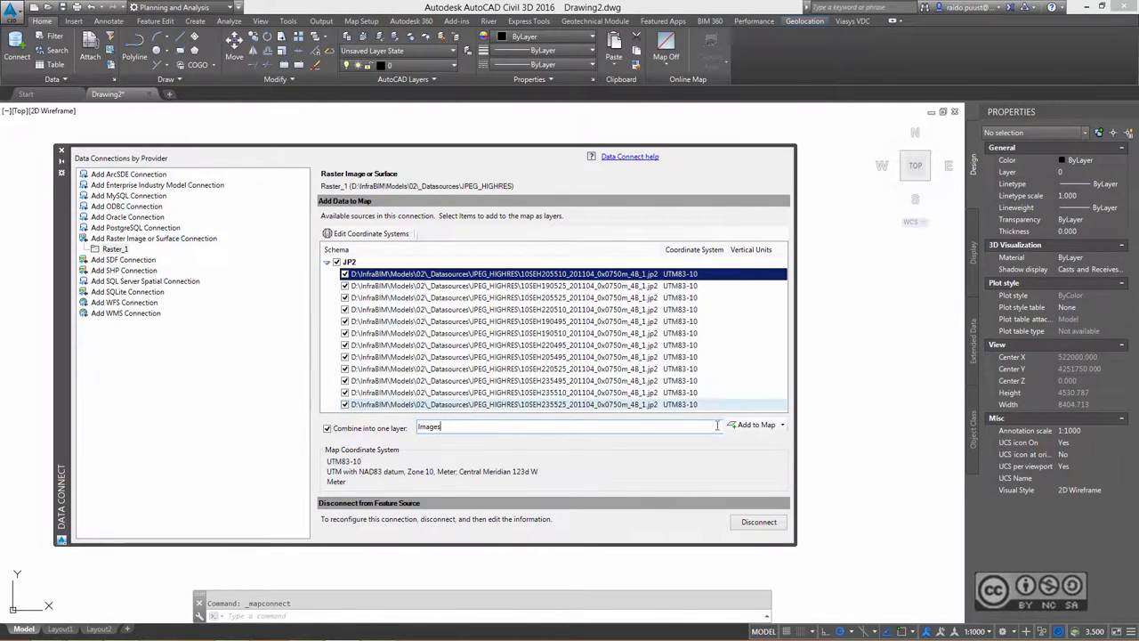
pyautogui.click(770, 424)
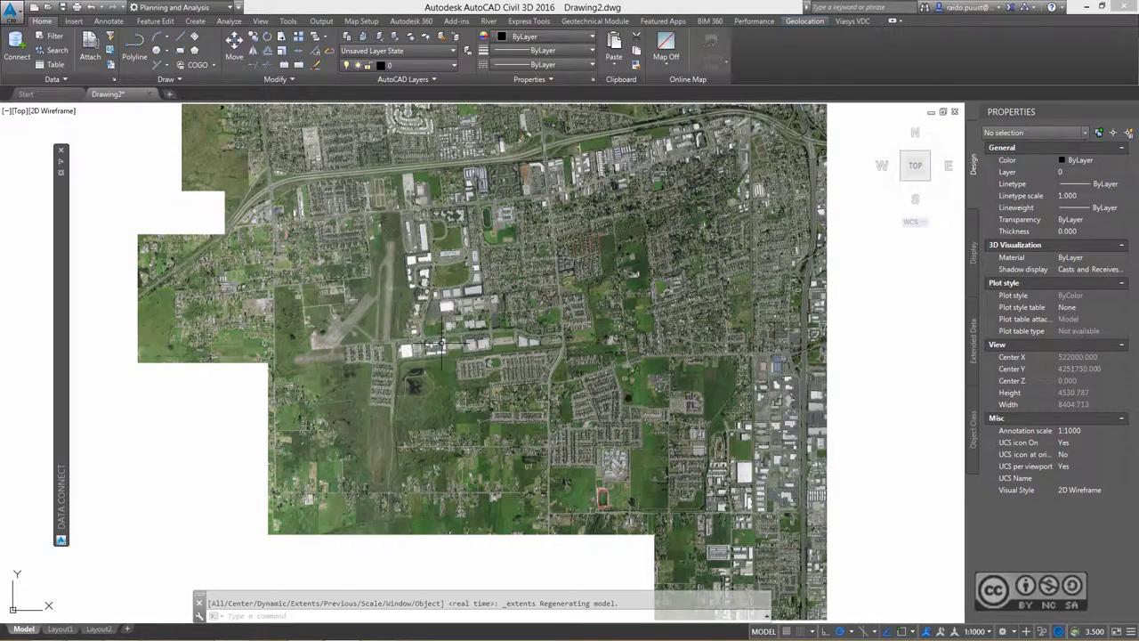
# - Nudge the aerial view and begin a new SDF connection, default name SDF_1
pyautogui.moveTo(442, 343); pyautogui.dragTo(481, 354, button='middle')
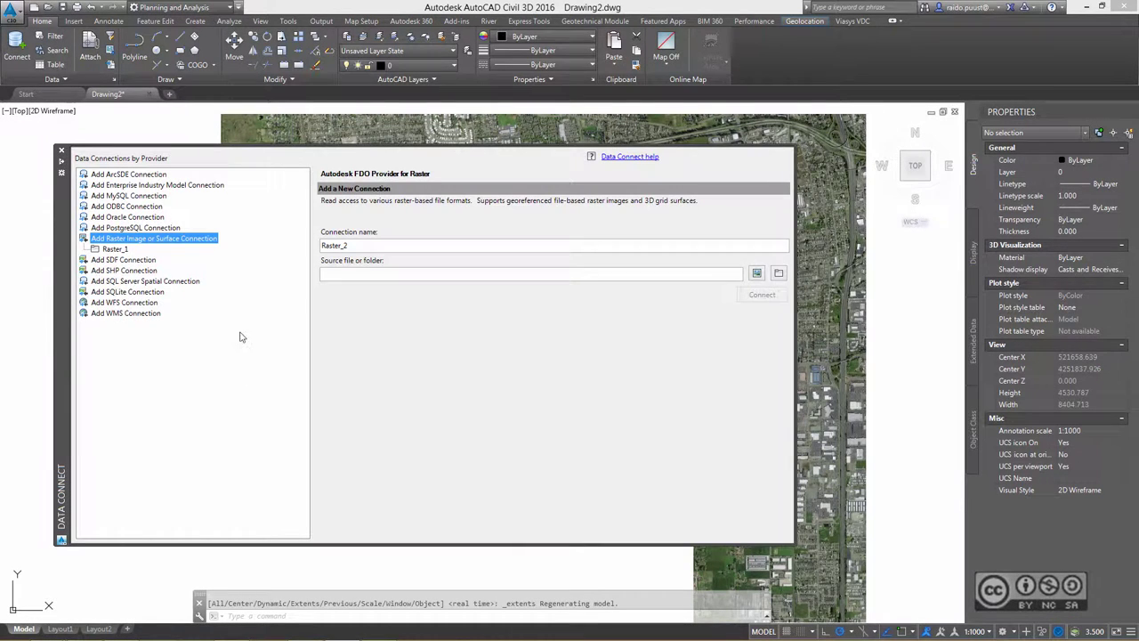
pyautogui.moveTo(61, 338)
pyautogui.click(124, 259)
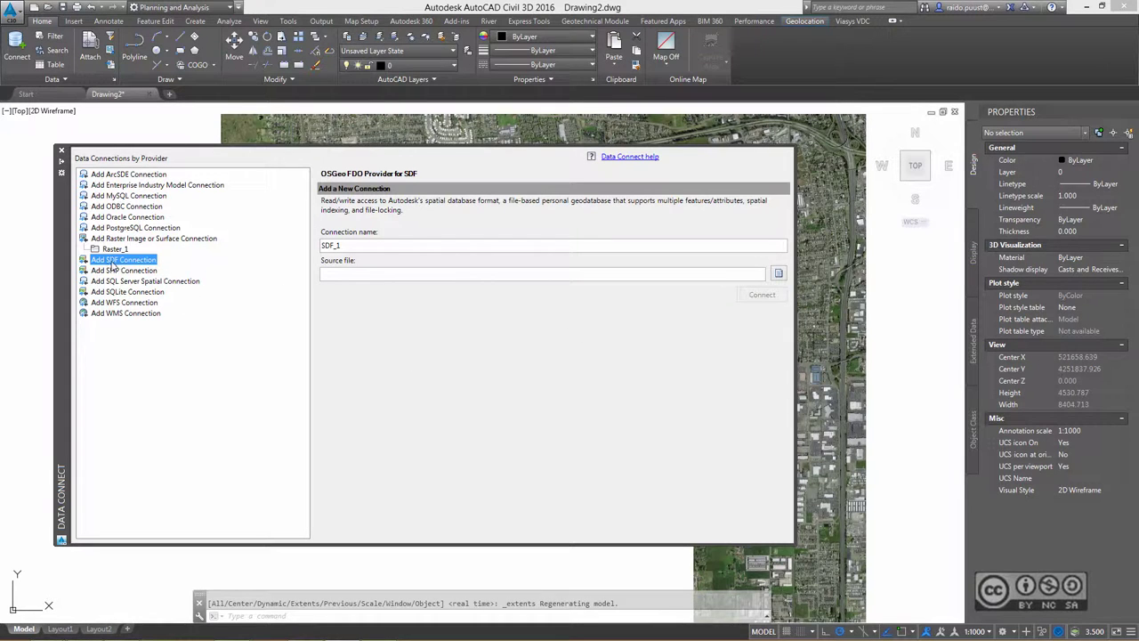
# - Locate Site Plan Map 3D Parcels.sdf in D:\InfraBIM\Models\02\_Datasources\SDF
pyautogui.click(779, 273)
pyautogui.click(428, 491)
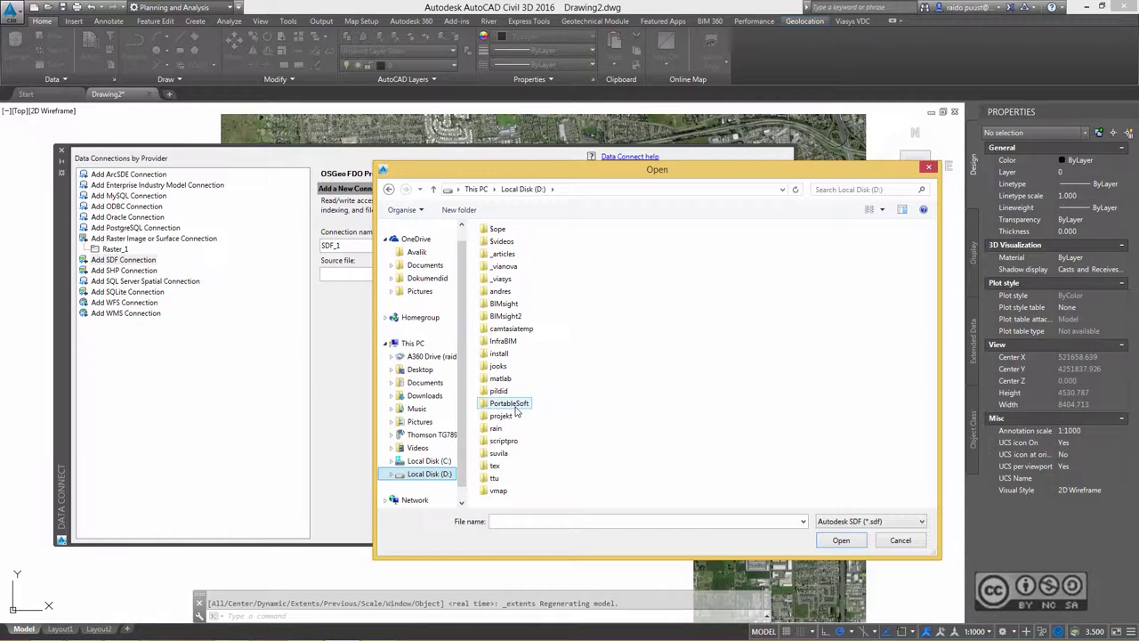
pyautogui.doubleClick(503, 341)
pyautogui.doubleClick(503, 295)
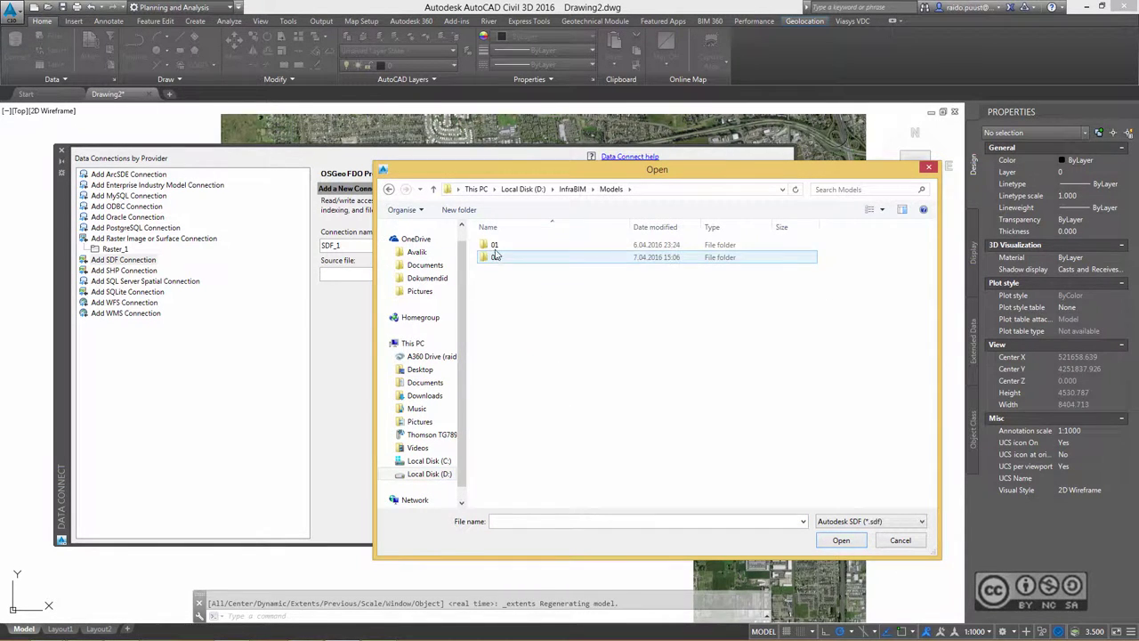
pyautogui.doubleClick(498, 257)
pyautogui.doubleClick(502, 257)
pyautogui.click(555, 382)
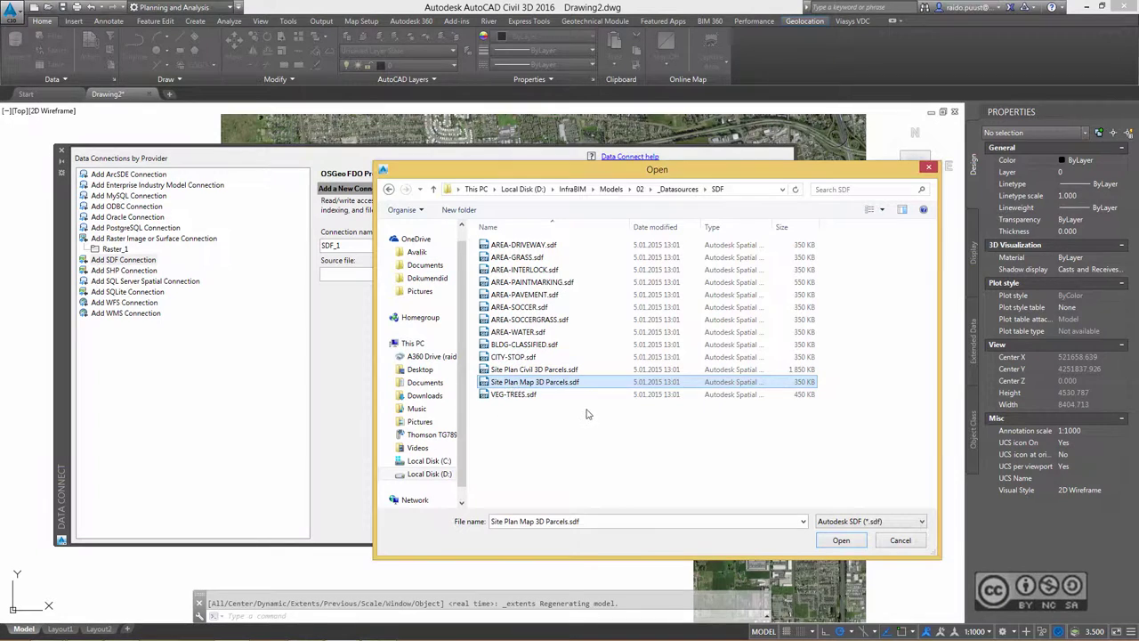
# - Connect the parcels file and add its layer to the map over the imagery
pyautogui.click(841, 540)
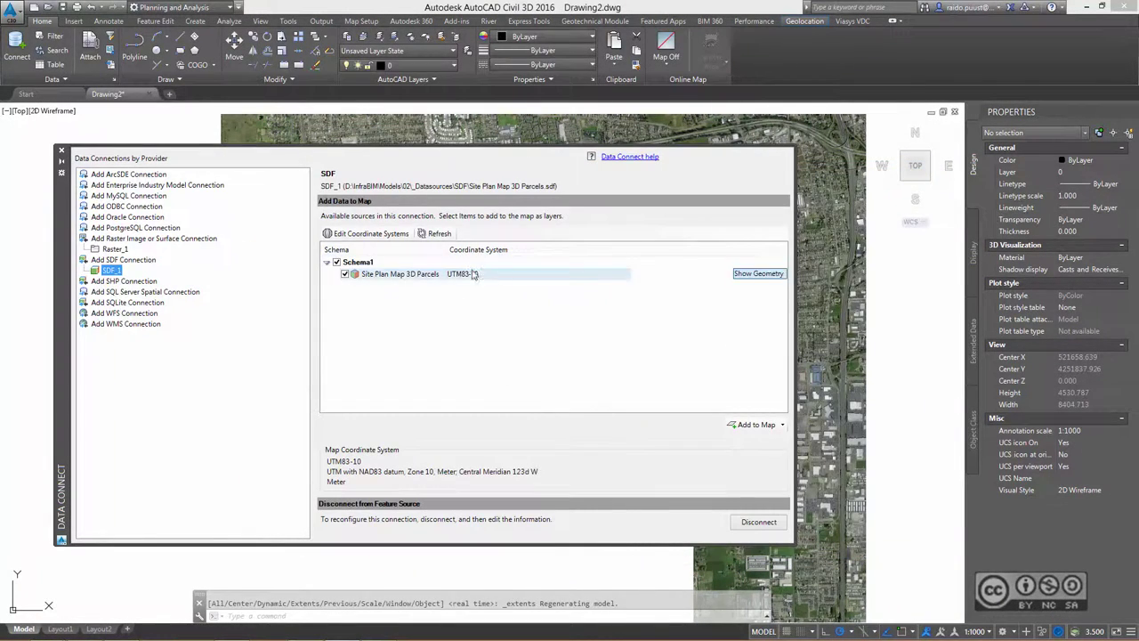
pyautogui.click(755, 424)
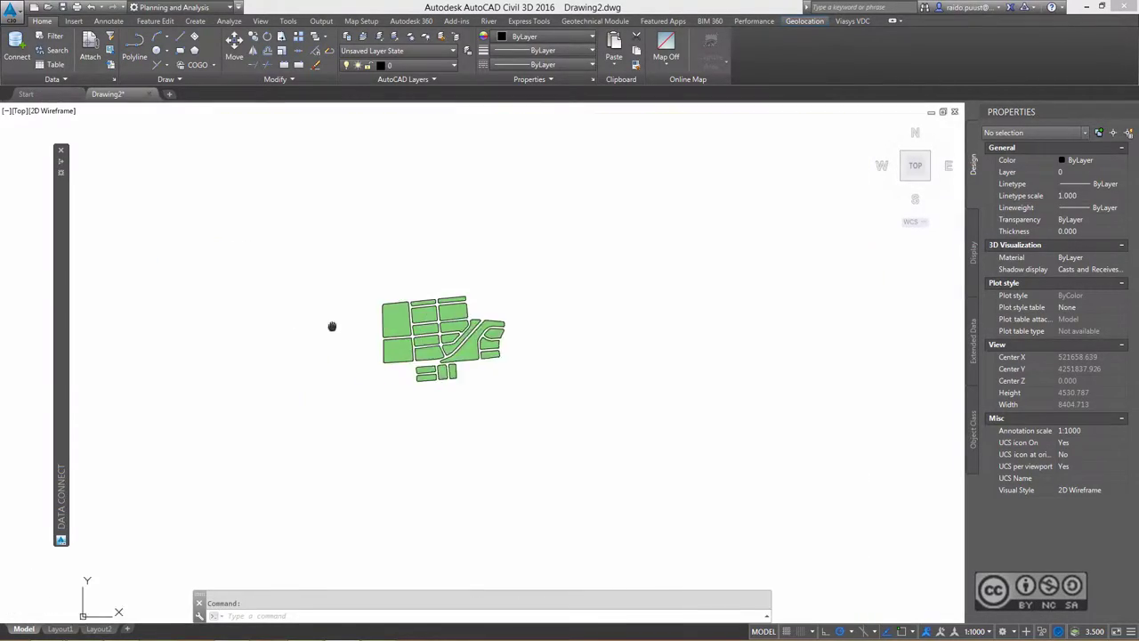
pyautogui.moveTo(262, 323); pyautogui.dragTo(374, 333, button='middle')
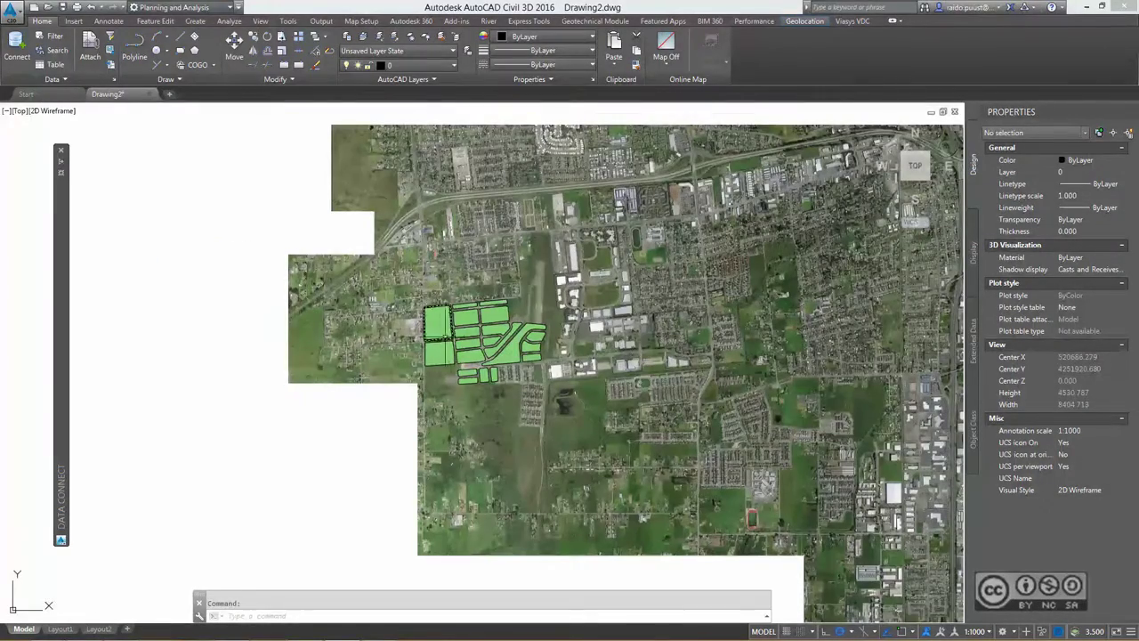
# - Zoom in on the parcels, close Data Connect, and show the Task Pane with MAPWSPACE
pyautogui.scroll(2, 452, 355)
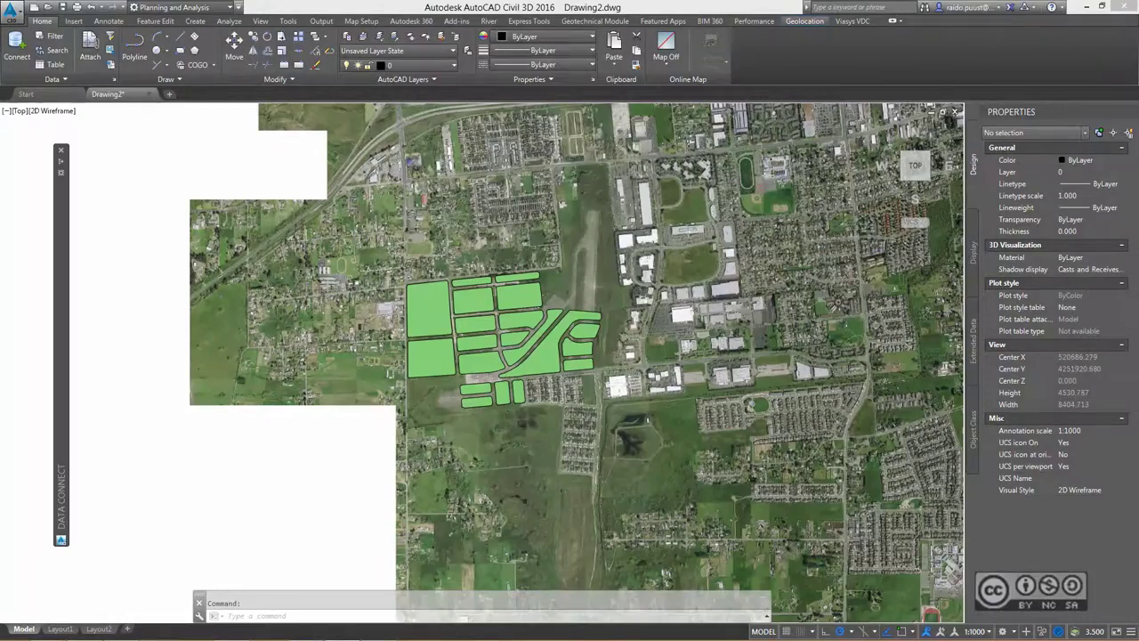
pyautogui.scroll(2, 568, 448)
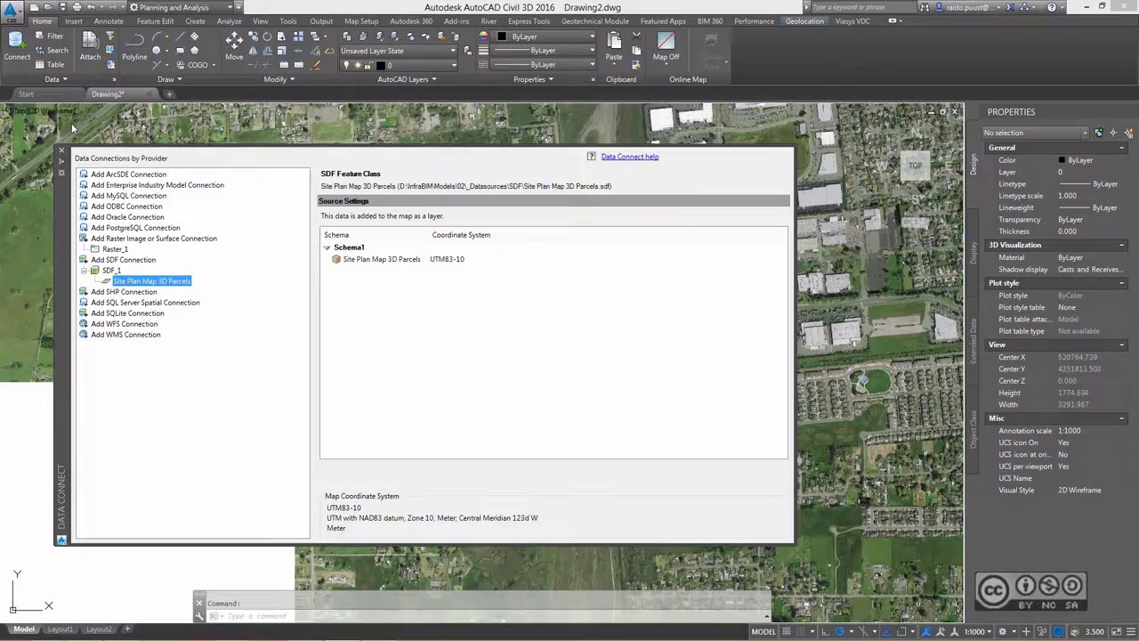
pyautogui.click(54, 125)
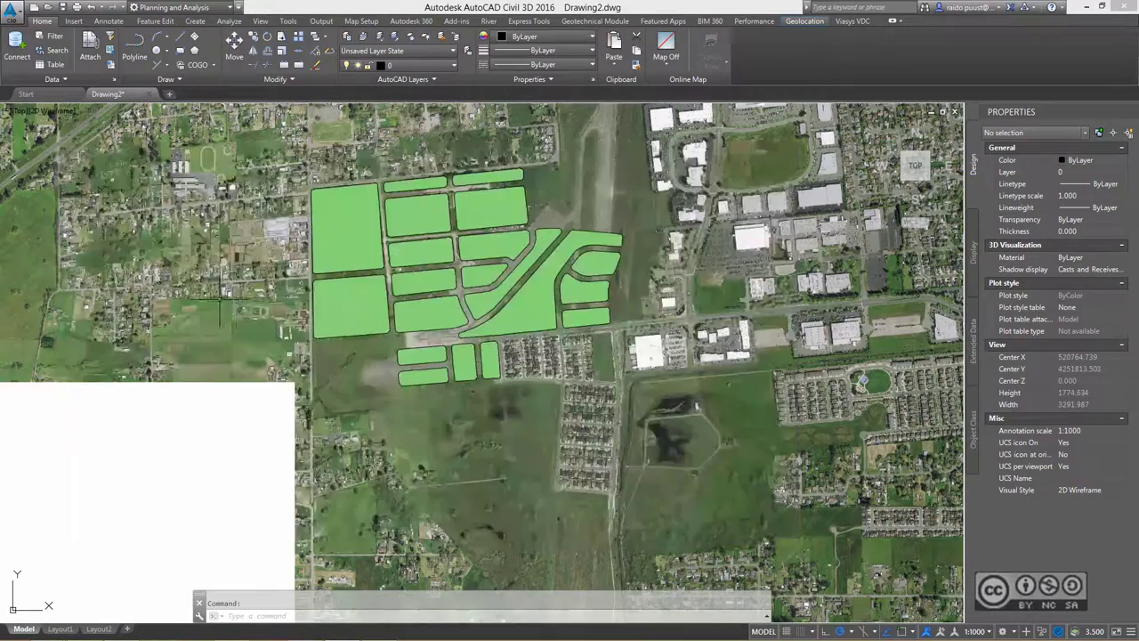
pyautogui.write('MA')
pyautogui.write('P')
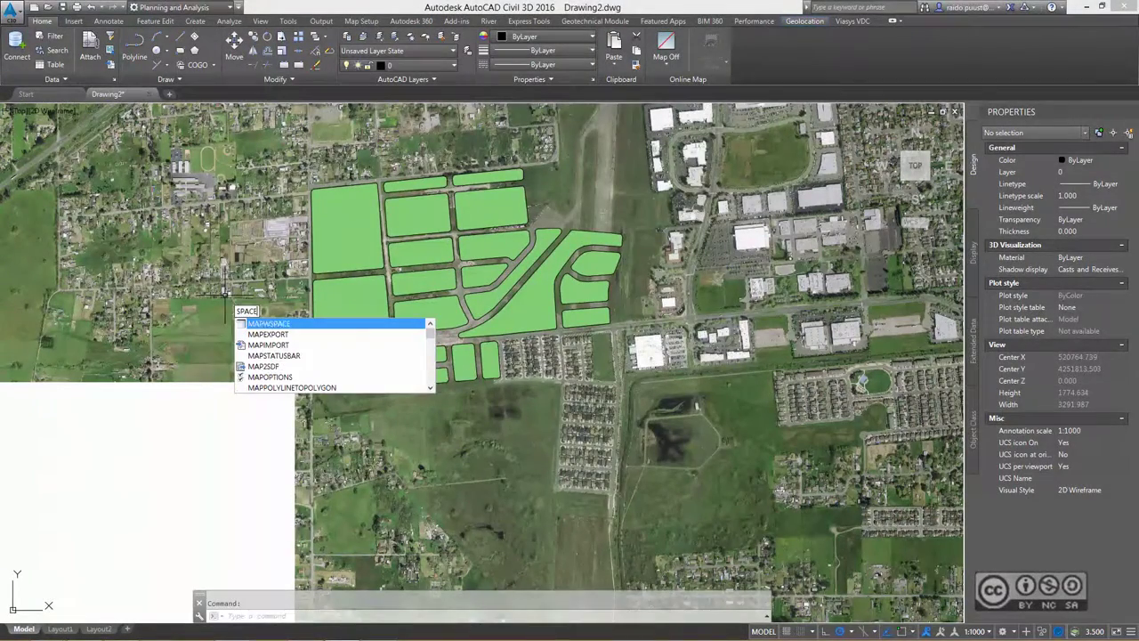
pyautogui.press('Return')
pyautogui.press('Return')
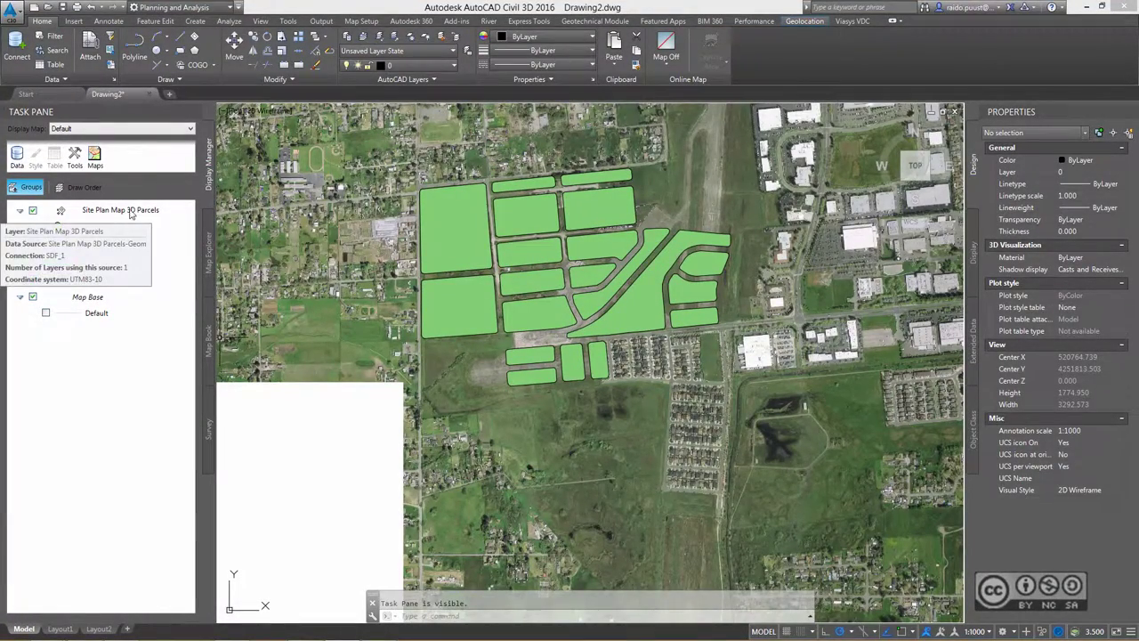
# - Open the Style Editor for the Site Plan Map 3D Parcels layer
pyautogui.moveTo(120, 210)
pyautogui.rightClick(149, 213)
pyautogui.press('Escape')
pyautogui.rightClick(110, 211)
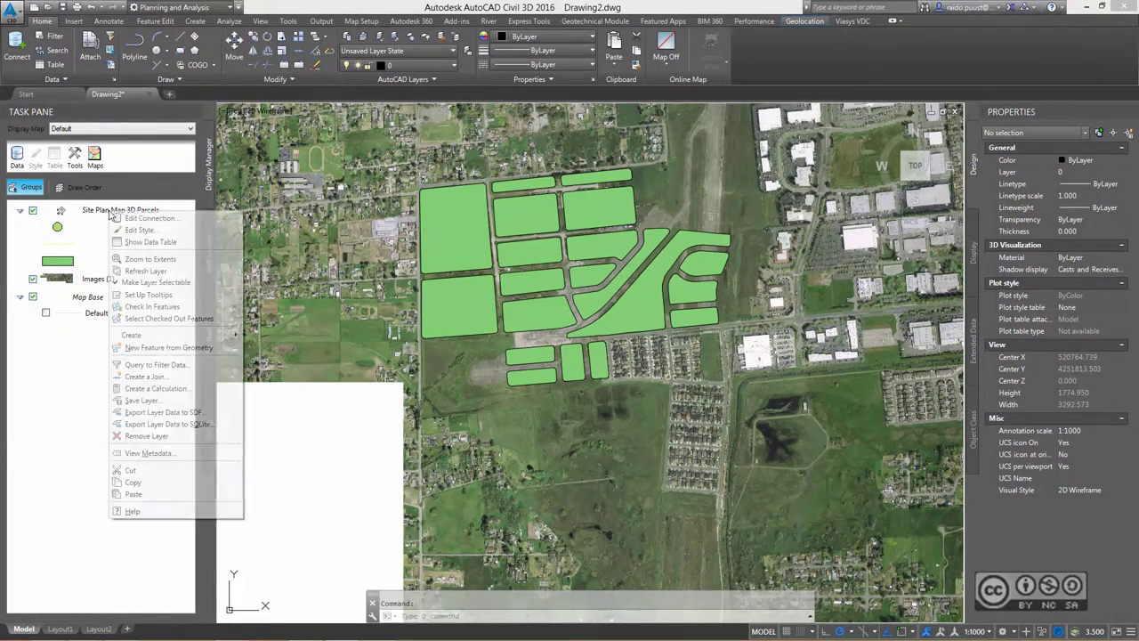
pyautogui.press('Escape')
pyautogui.doubleClick(113, 254)
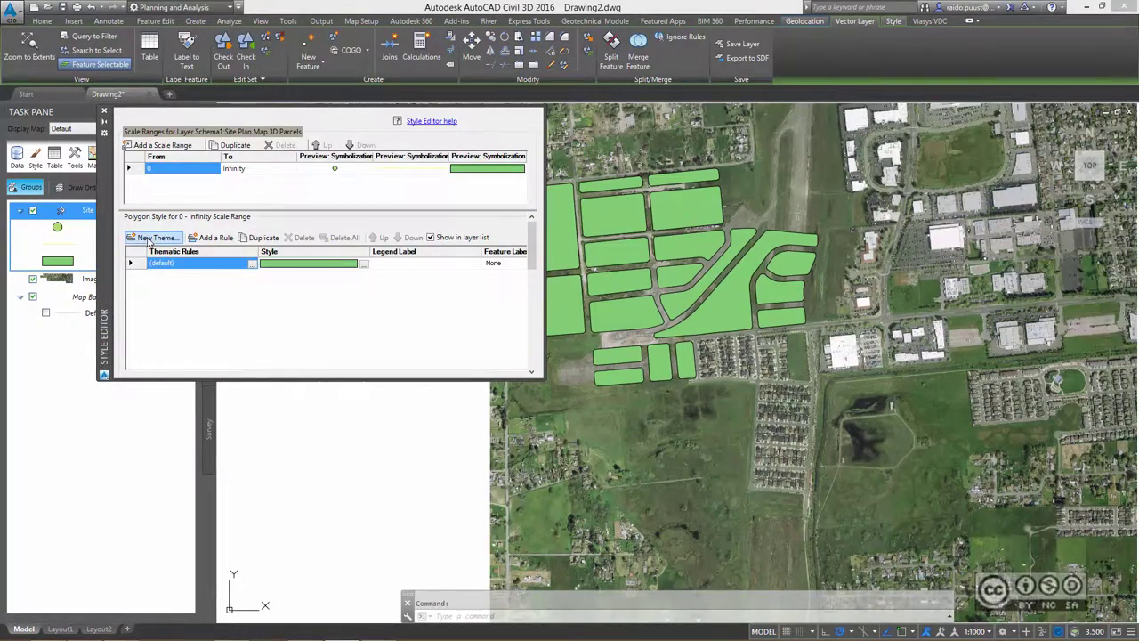
# - Create a polygon theme on the Type property with nine colour rules, EMPLOYMENT to SWM
pyautogui.click(152, 238)
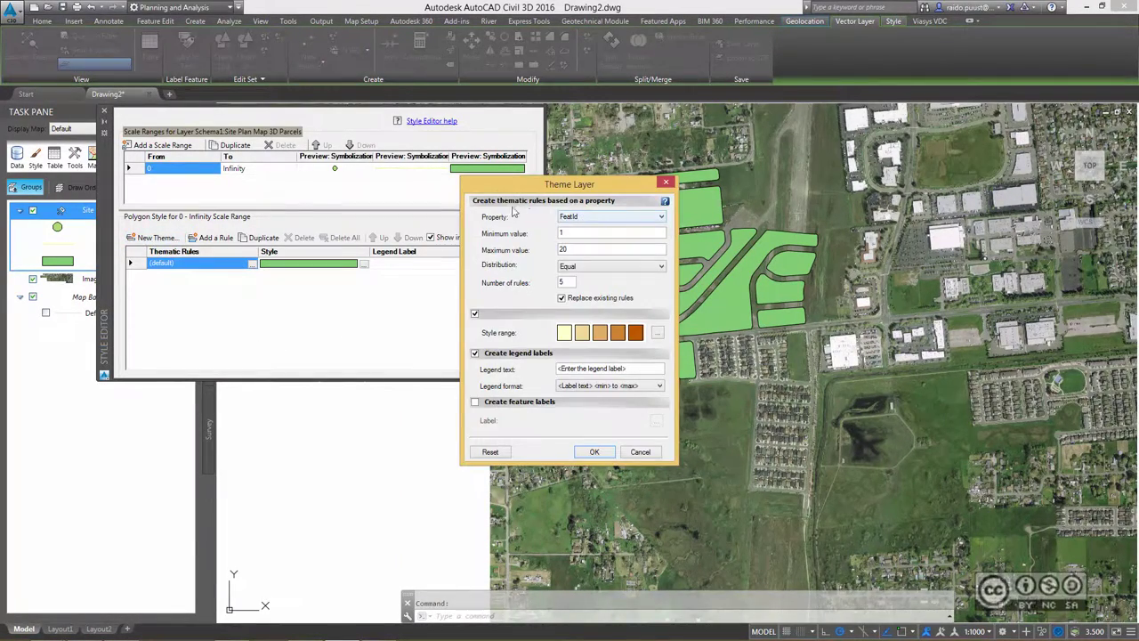
pyautogui.click(663, 222)
pyautogui.click(612, 284)
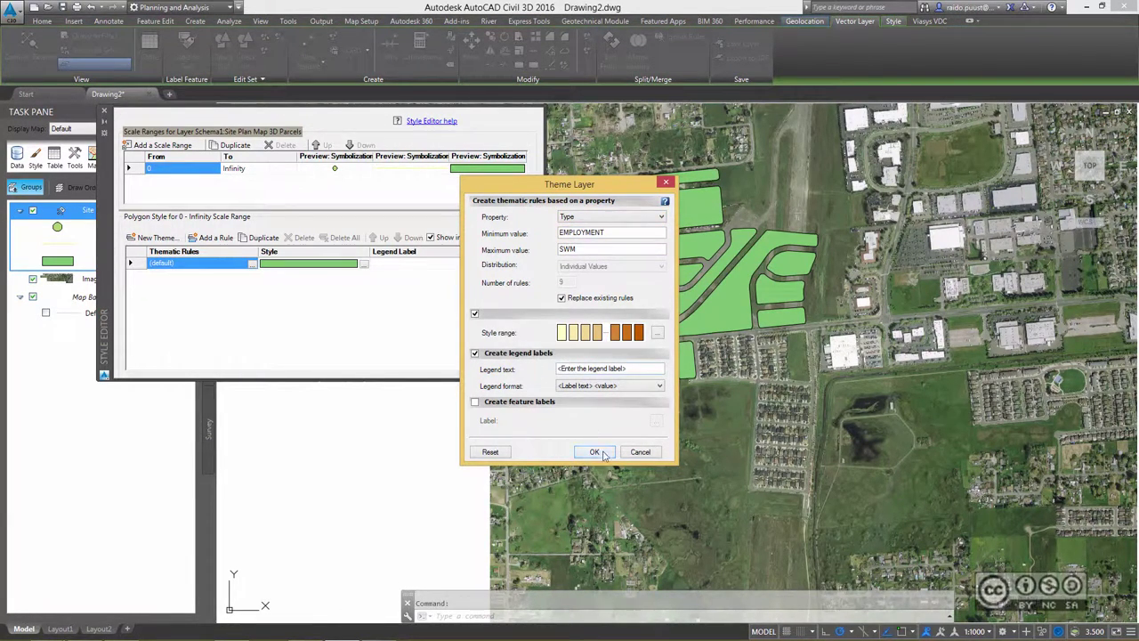
pyautogui.click(595, 451)
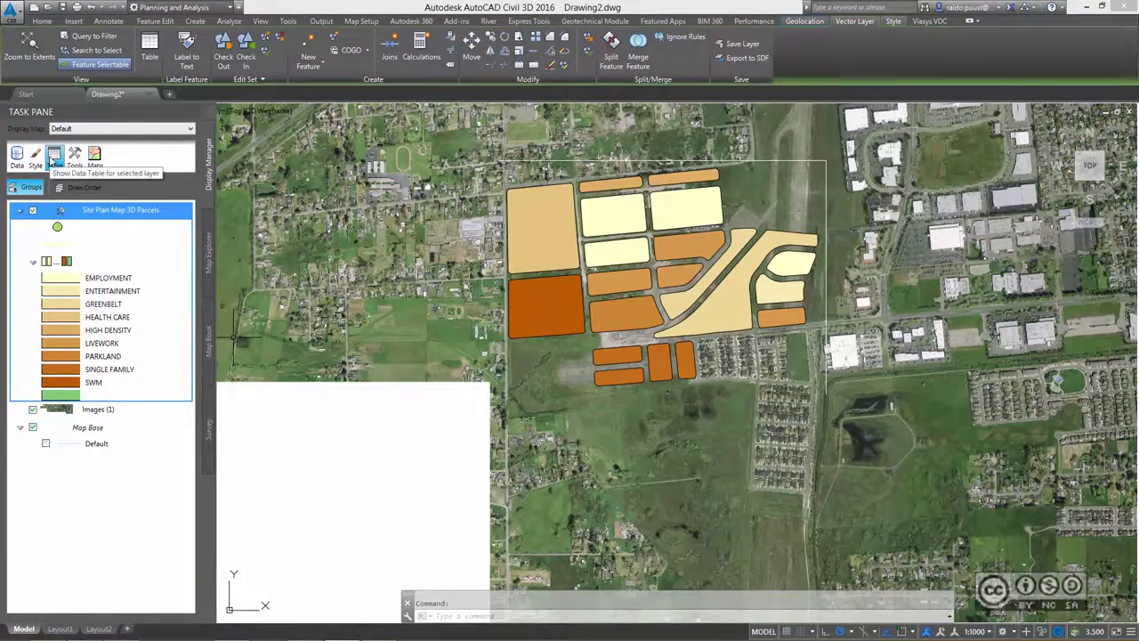
pyautogui.moveTo(120, 210)
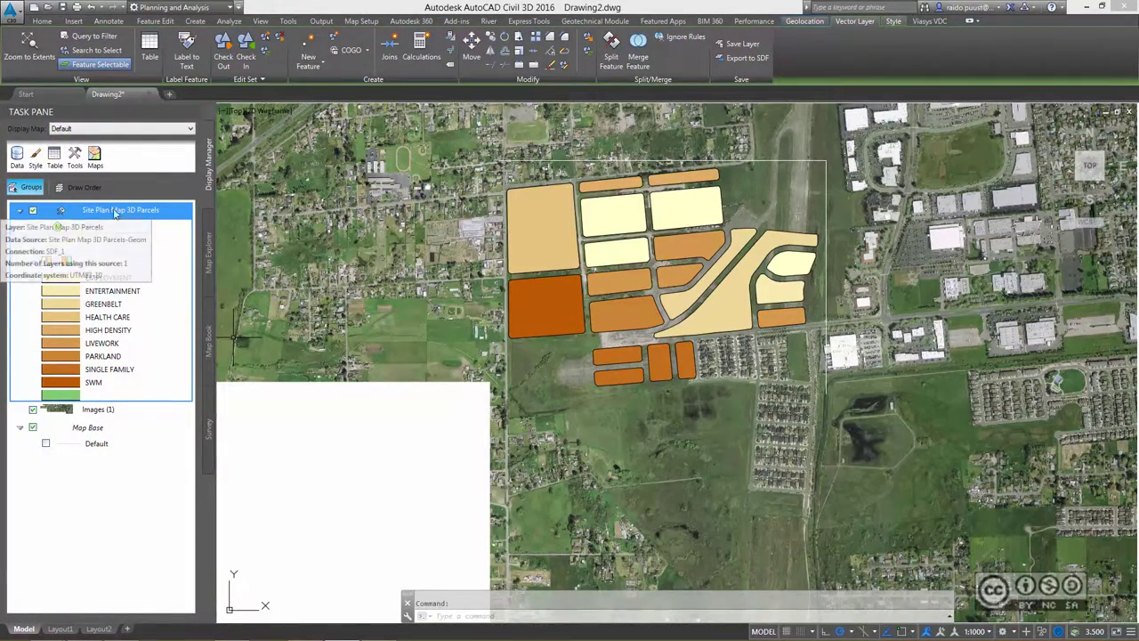
# - Open the parcels Data Table showing 20 records with Area, Client, Population, Type, Value
pyautogui.click(54, 157)
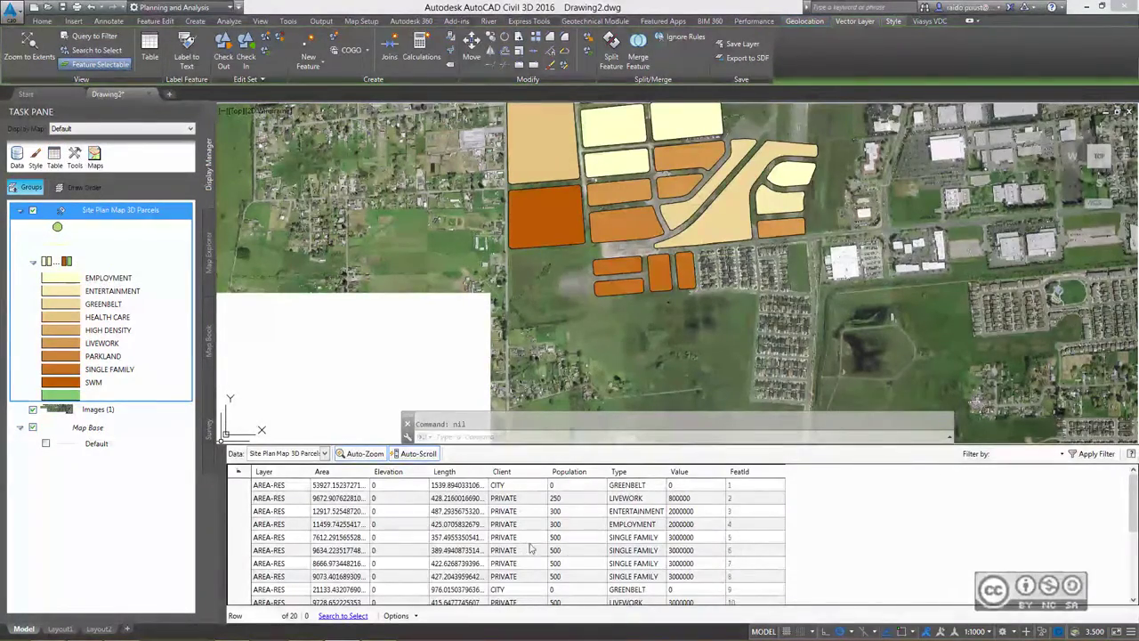